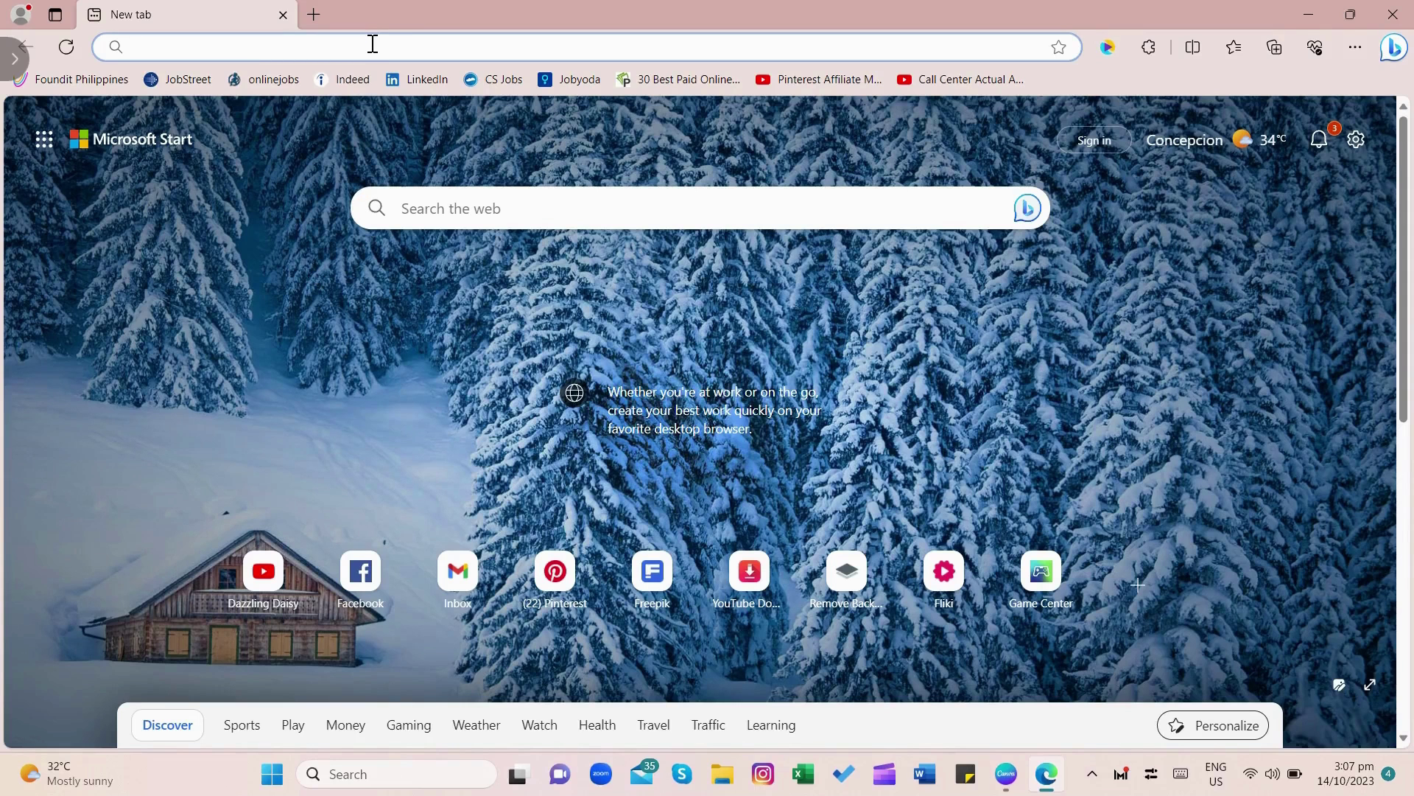
Load app.involve.asia/v2/create-account in Edge's address bar
{"action": "left_click", "coordinate": [373, 46]}
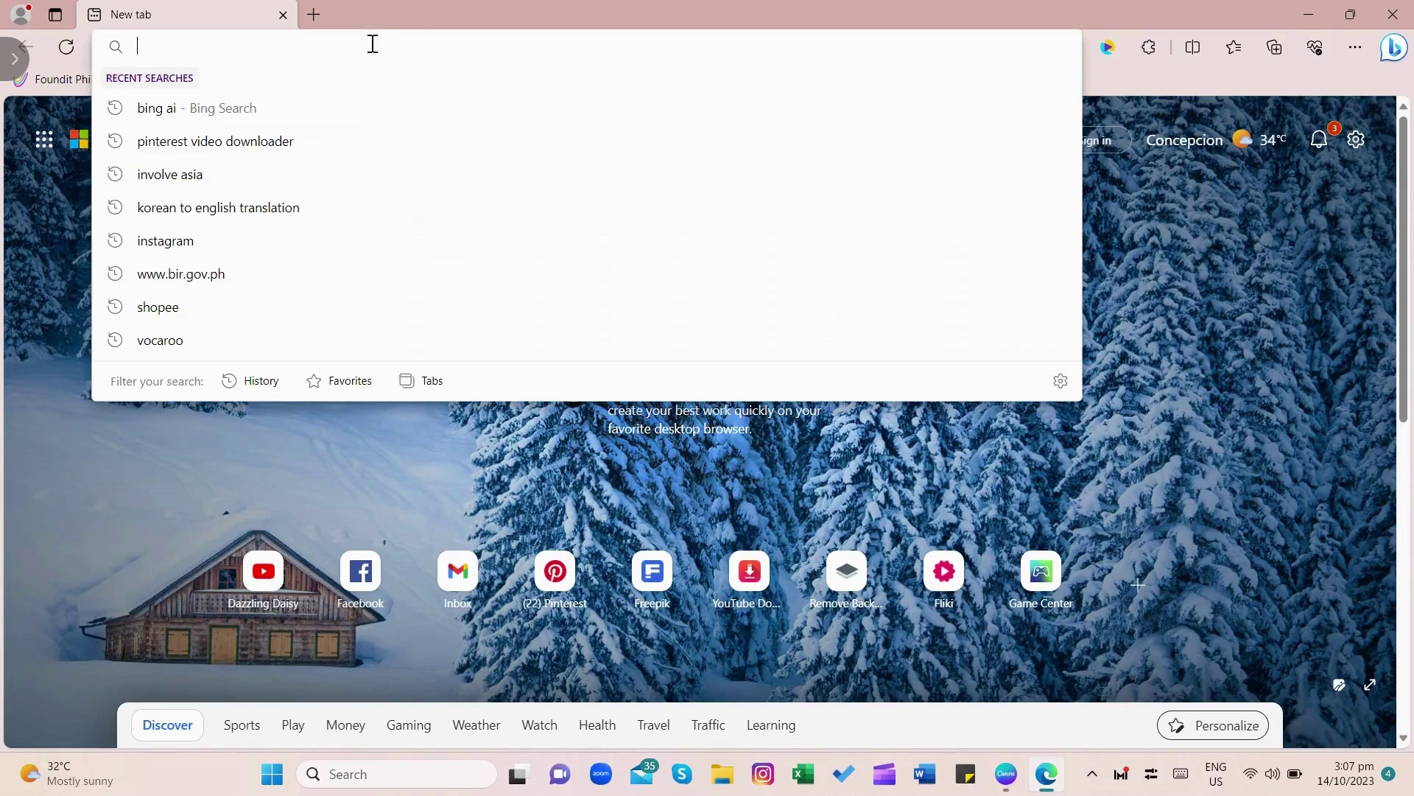
{"action": "type", "text": "https://app.involve.asia/v2/create-account"}
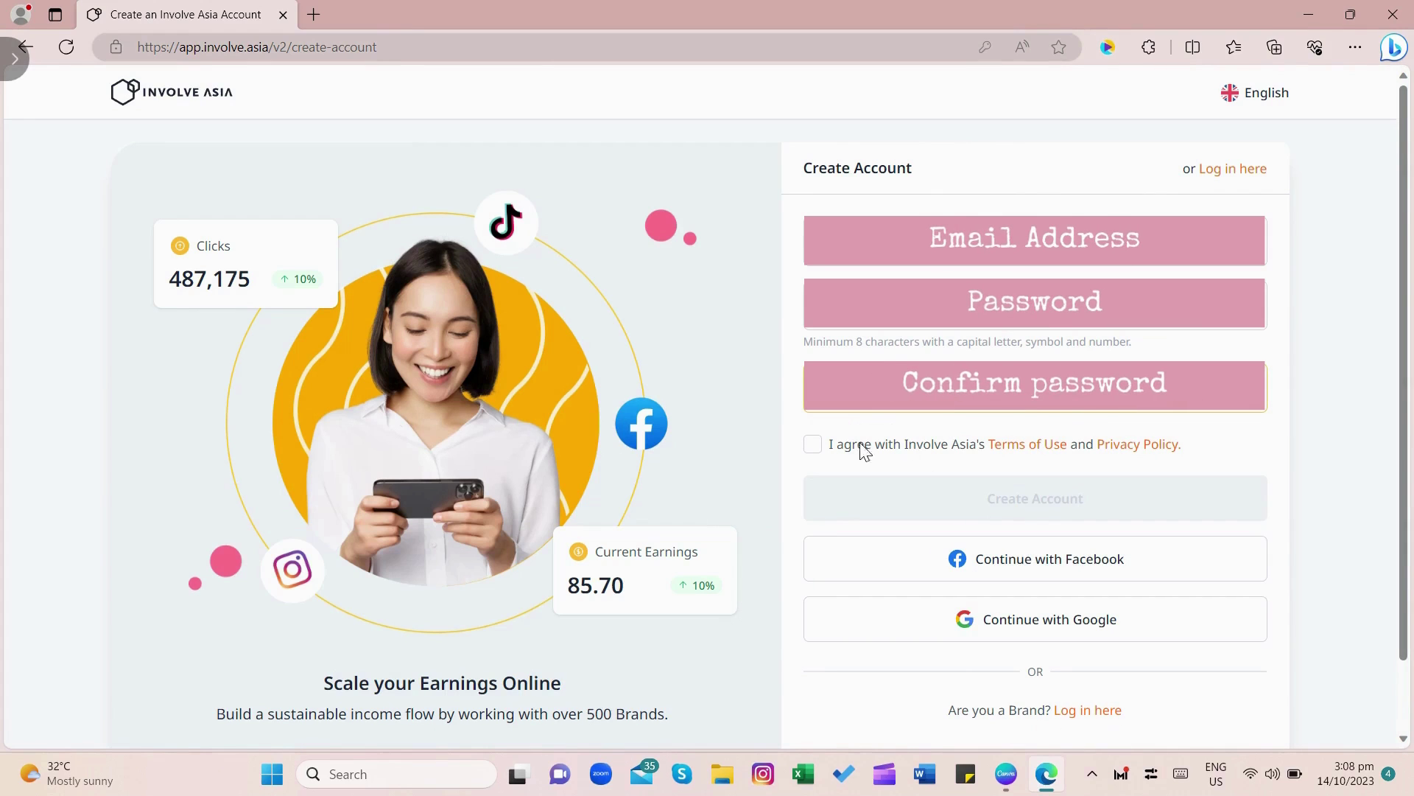
Accept the terms and privacy policy, submit the sign-up, and open a new Edge tab
{"action": "left_click", "coordinate": [814, 445]}
{"action": "left_click", "coordinate": [1036, 498]}
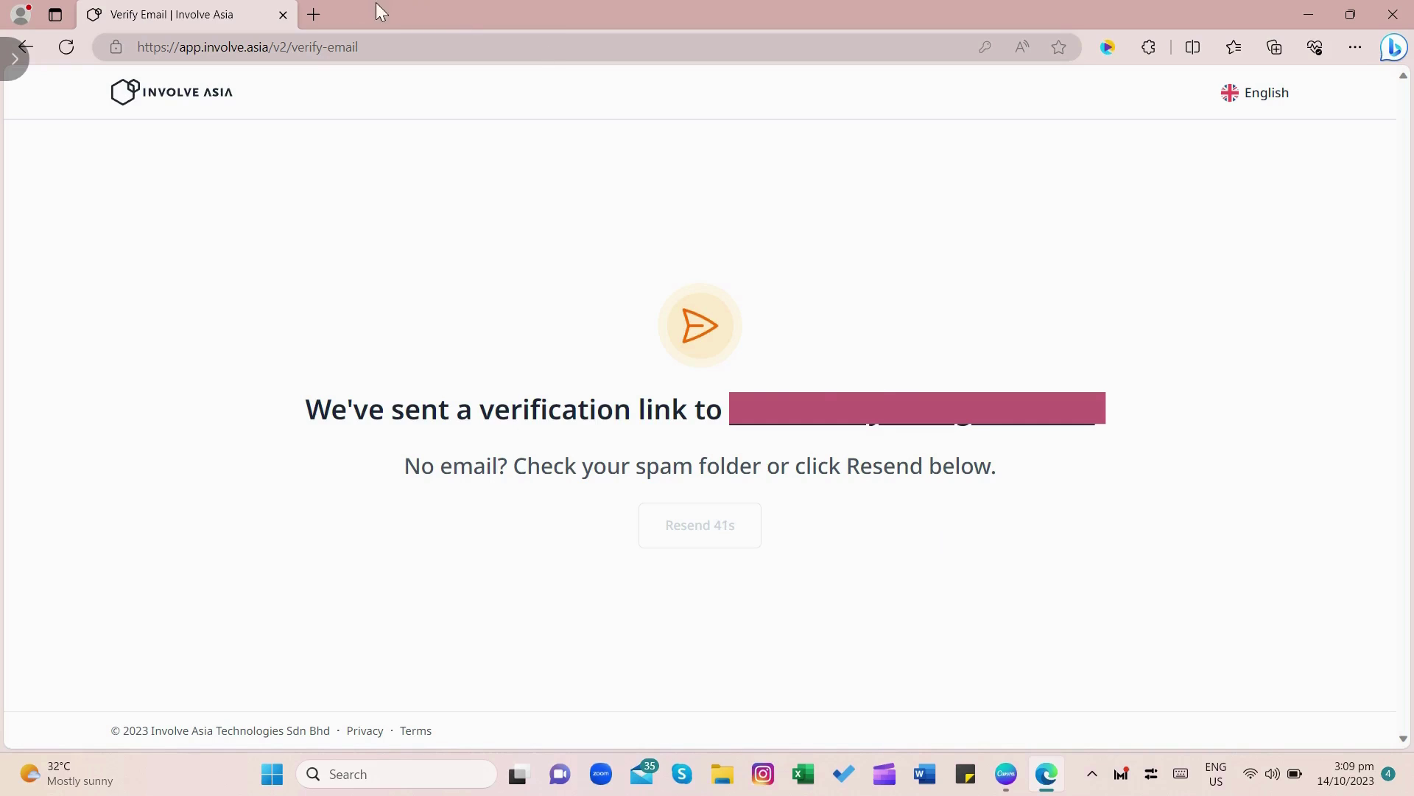
{"action": "left_click", "coordinate": [313, 15]}
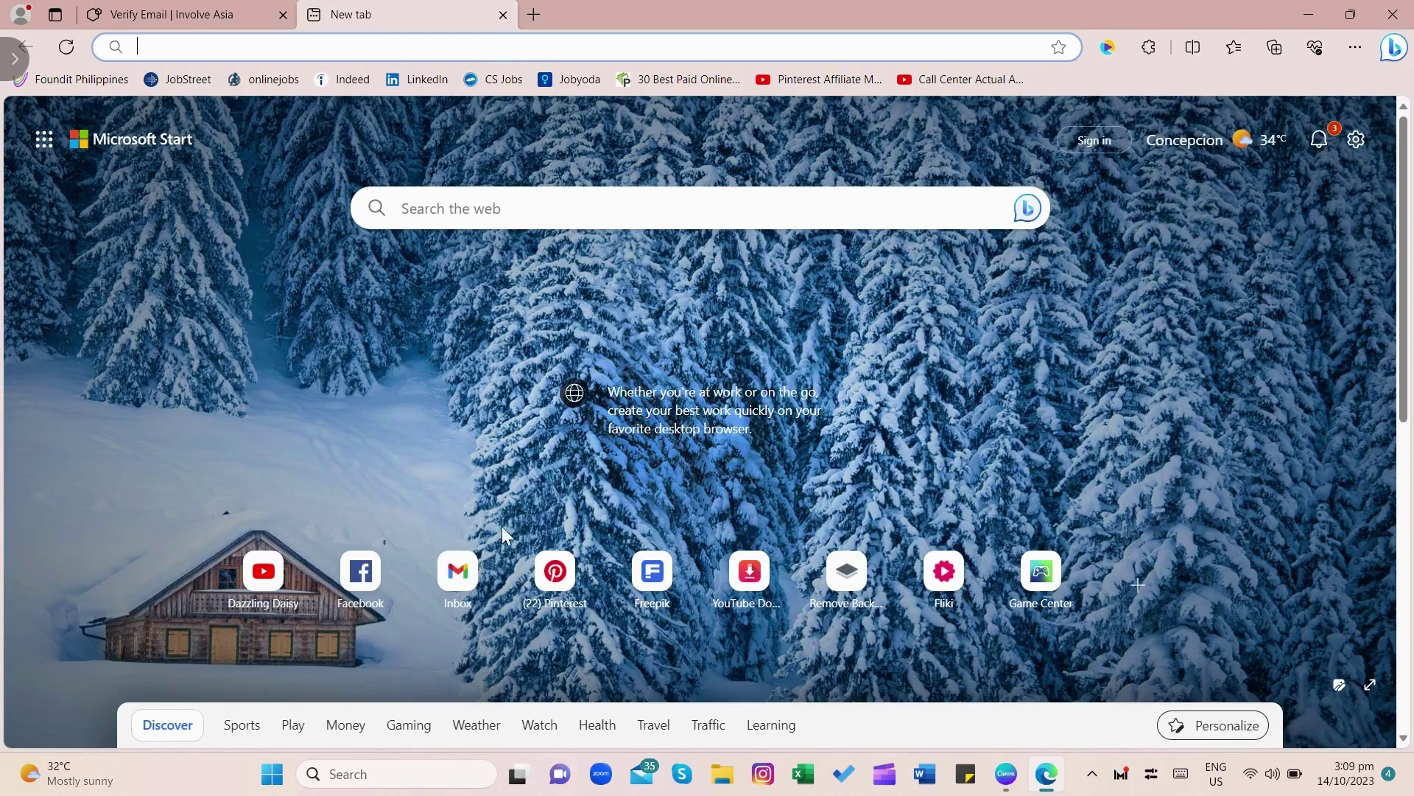
Open the 'Verify your email address' message in the Gmail inbox and verify the email
{"action": "left_click", "coordinate": [458, 572]}
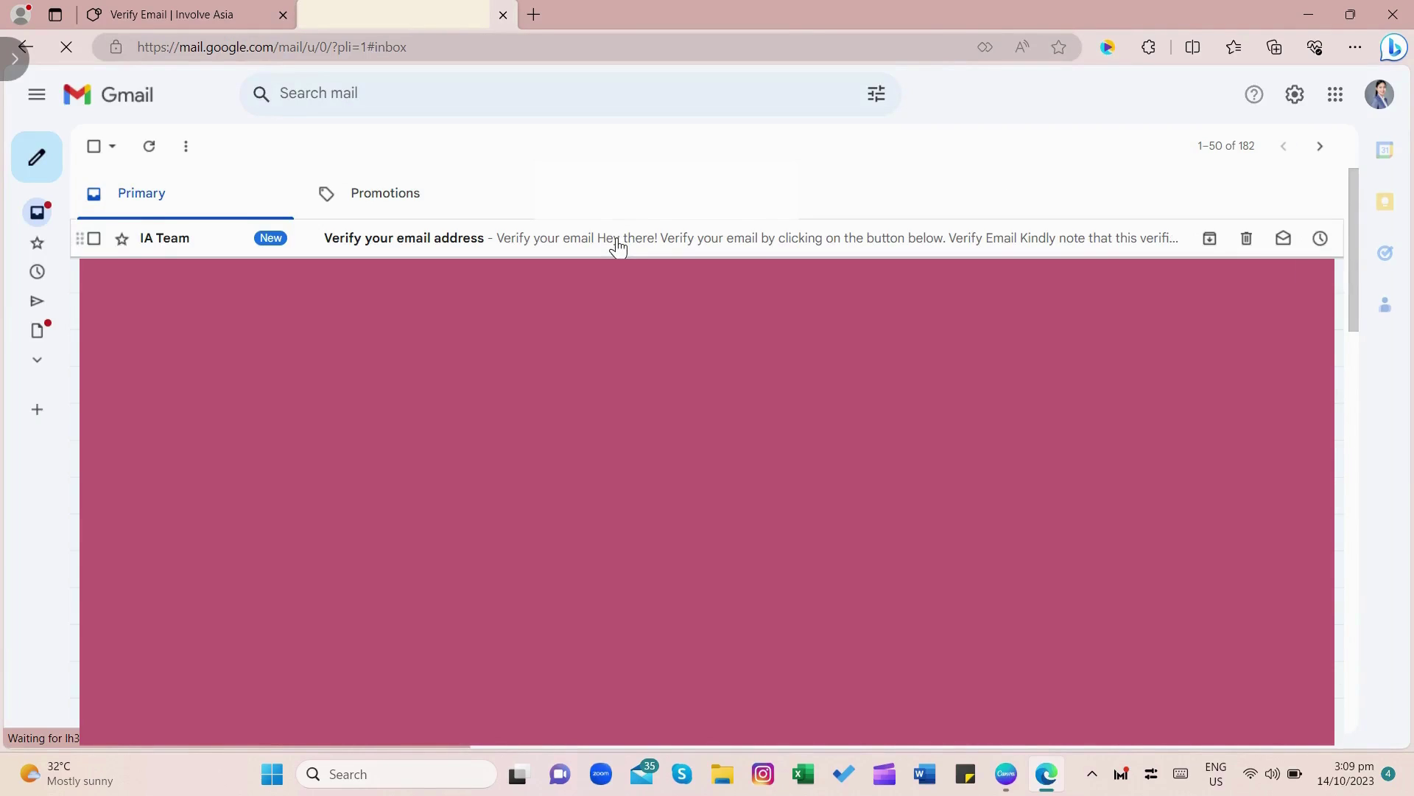
{"action": "left_click", "coordinate": [619, 238]}
{"action": "left_click", "coordinate": [762, 575]}
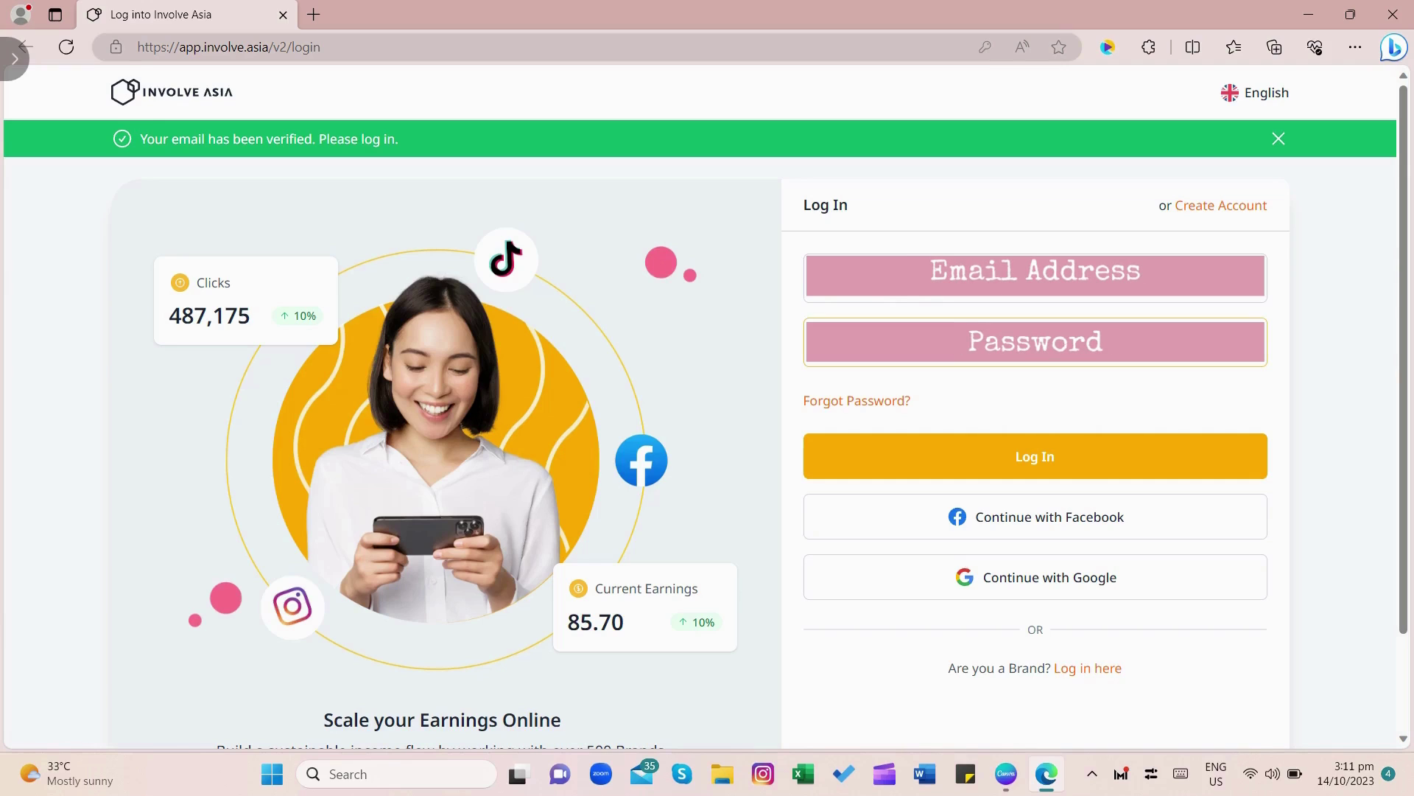
Log in to Involve Asia with the newly verified email and password
{"action": "left_click", "coordinate": [1058, 457]}
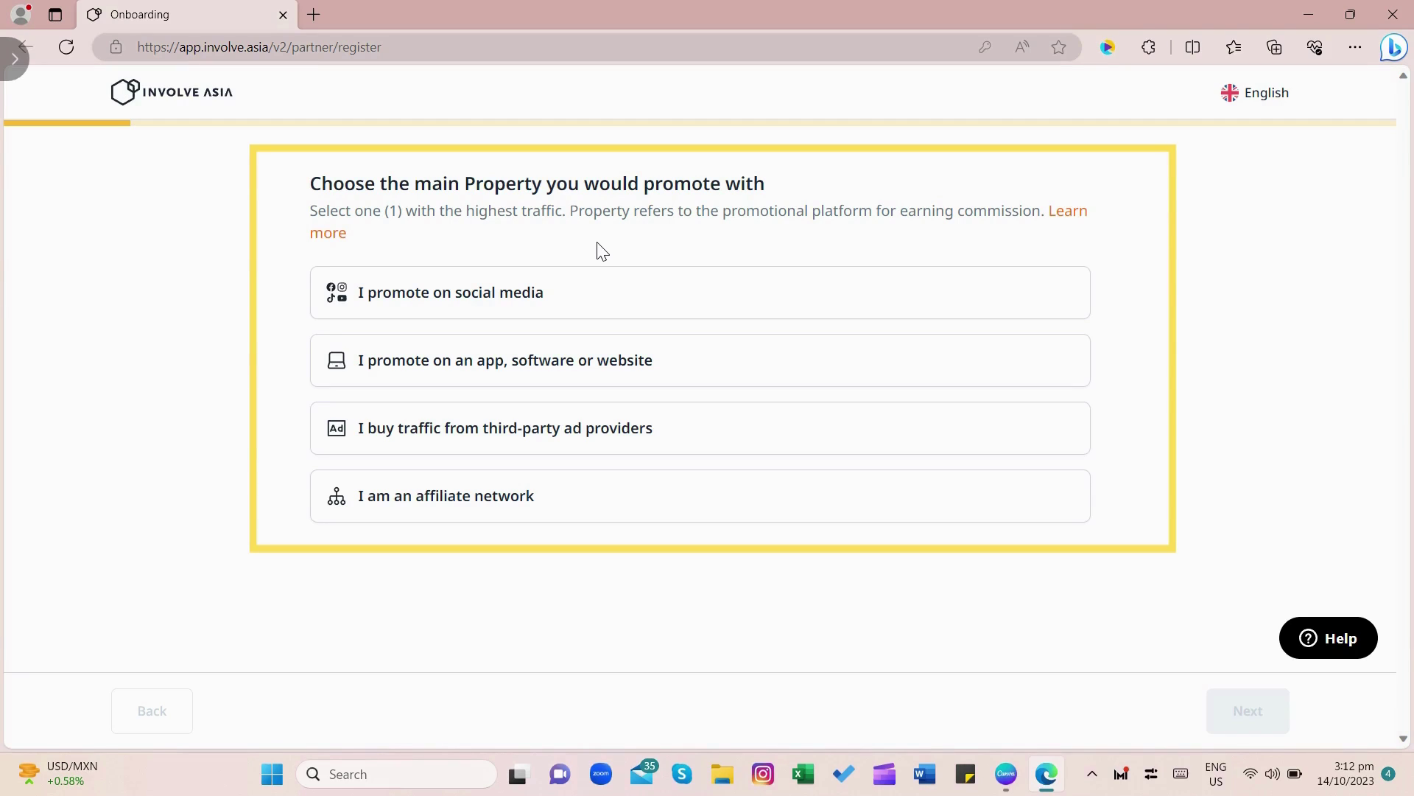
Select 'I promote on social media' as the main promotional property and continue
{"action": "left_click", "coordinate": [530, 312]}
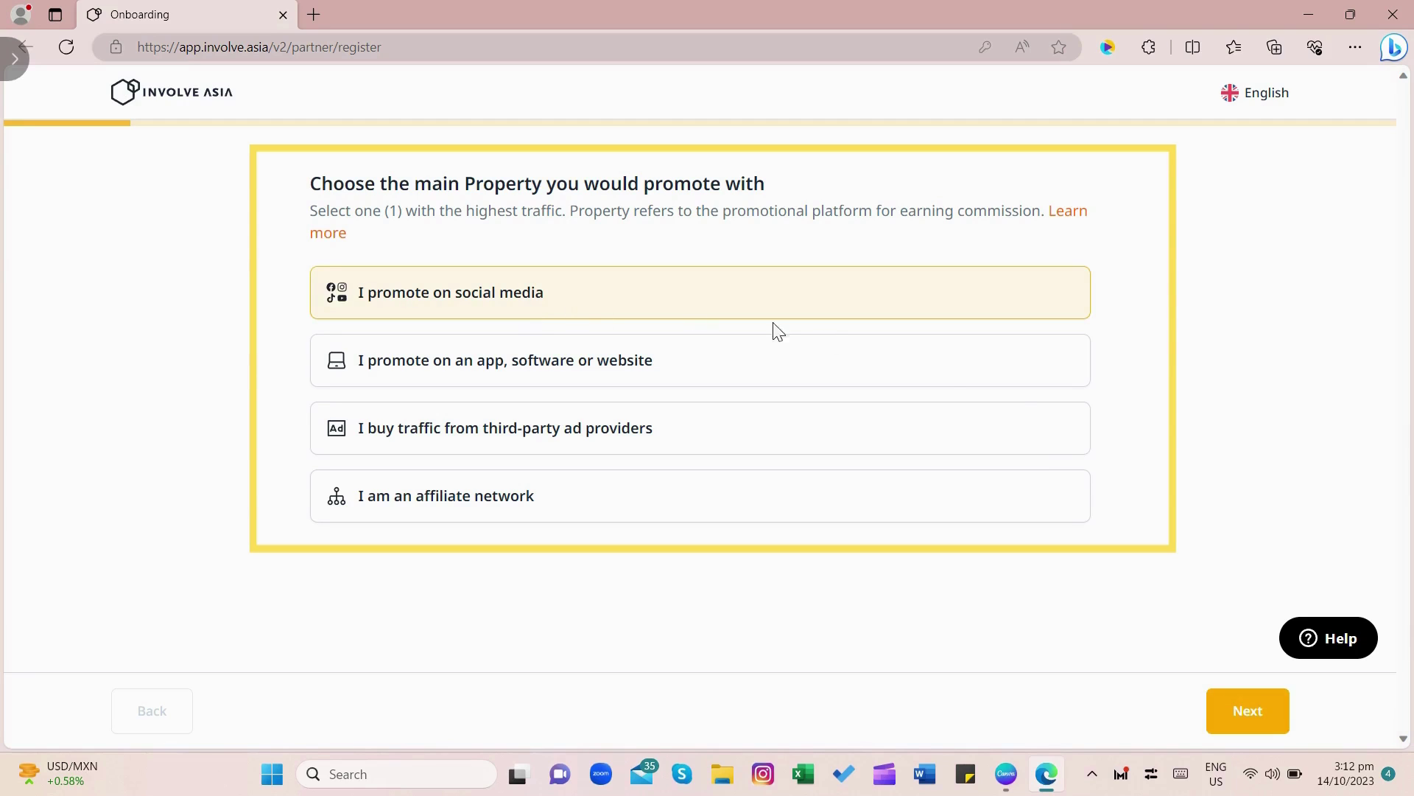
{"action": "left_click", "coordinate": [1233, 713]}
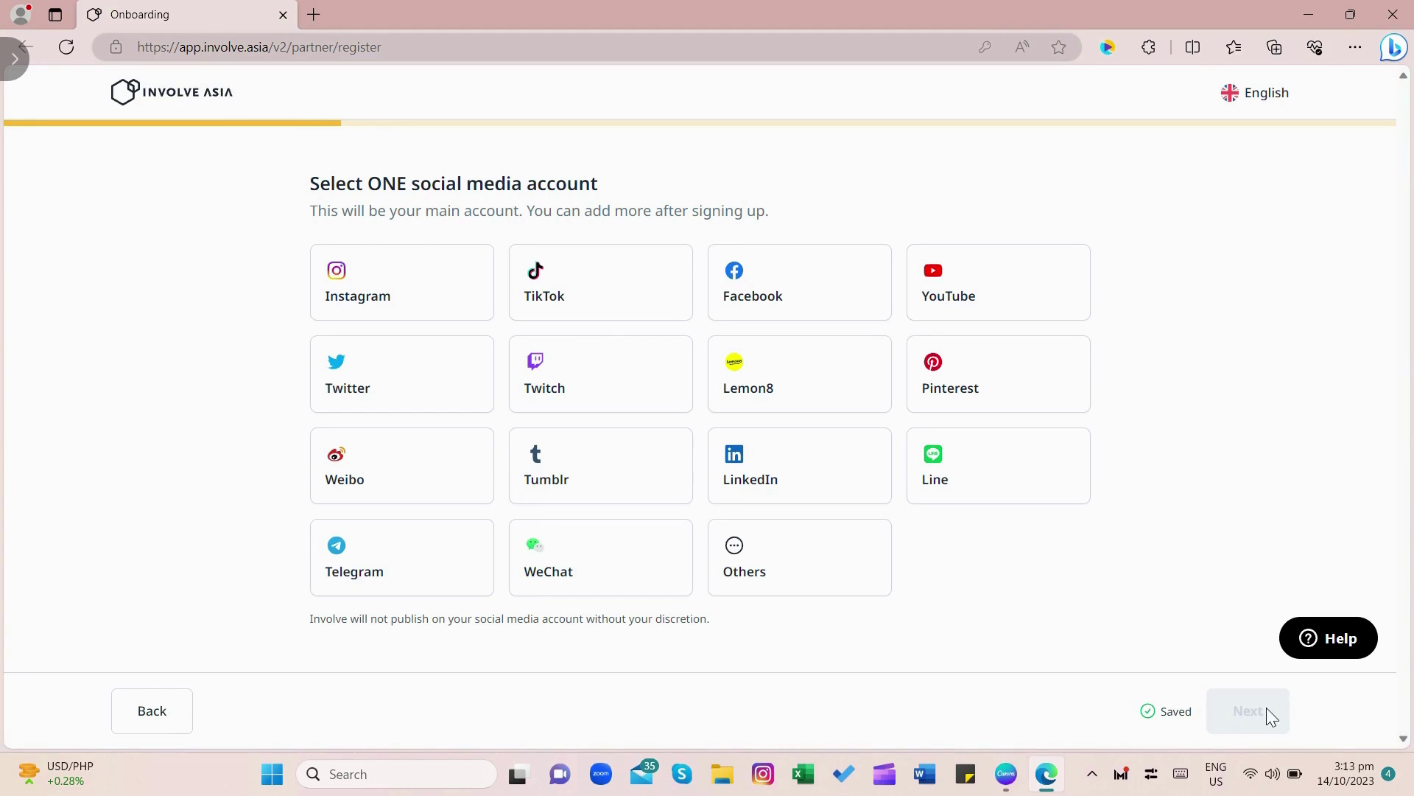
Add a Facebook property named Dazzling Collections with its pasted profile URL
{"action": "left_click", "coordinate": [864, 293]}
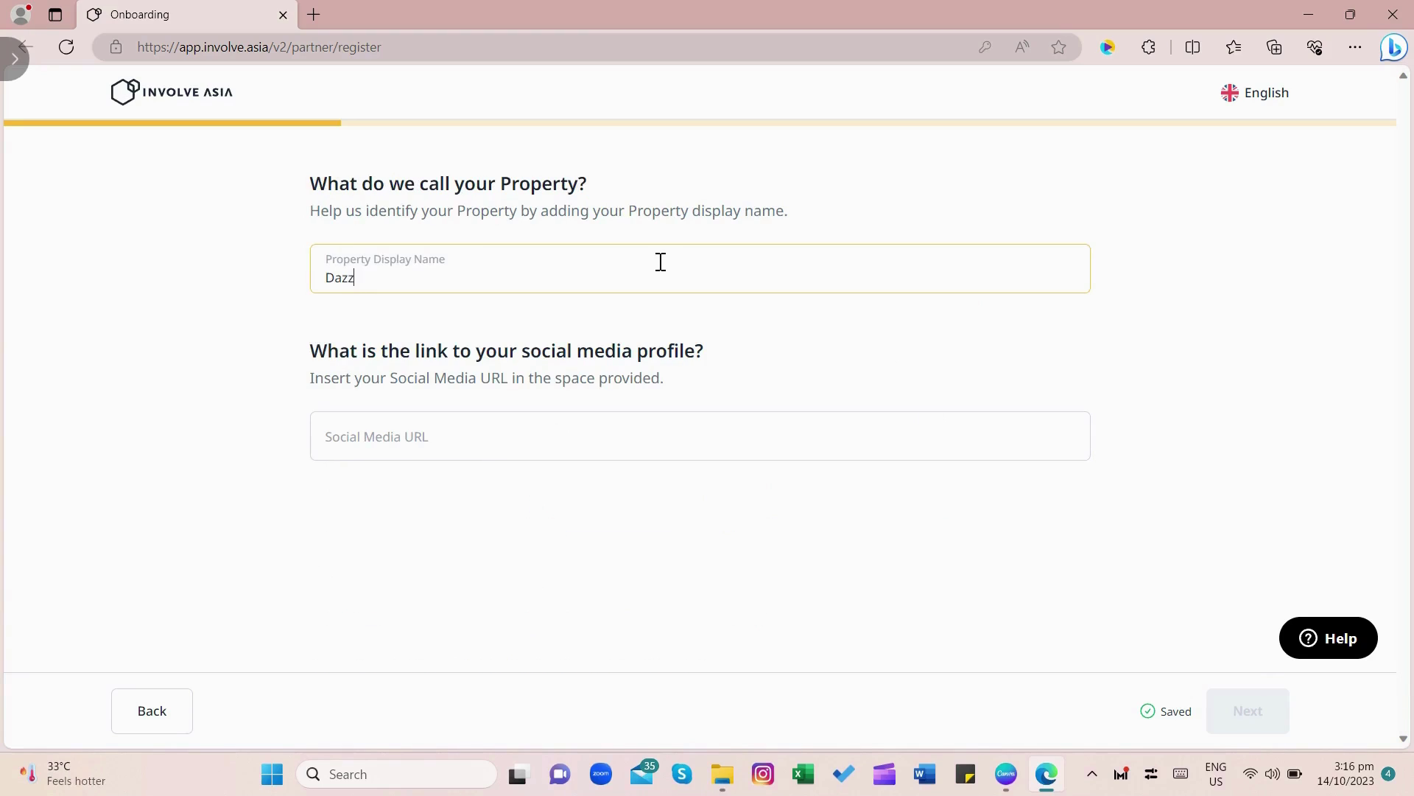
{"action": "type", "text": "ling "}
{"action": "type", "text": "Cio"}
{"action": "key", "text": "BackSpace"}
{"action": "key", "text": "BackSpace"}
{"action": "type", "text": "o"}
{"action": "type", "text": "llectio"}
{"action": "type", "text": "ns"}
{"action": "left_click", "coordinate": [588, 432]}
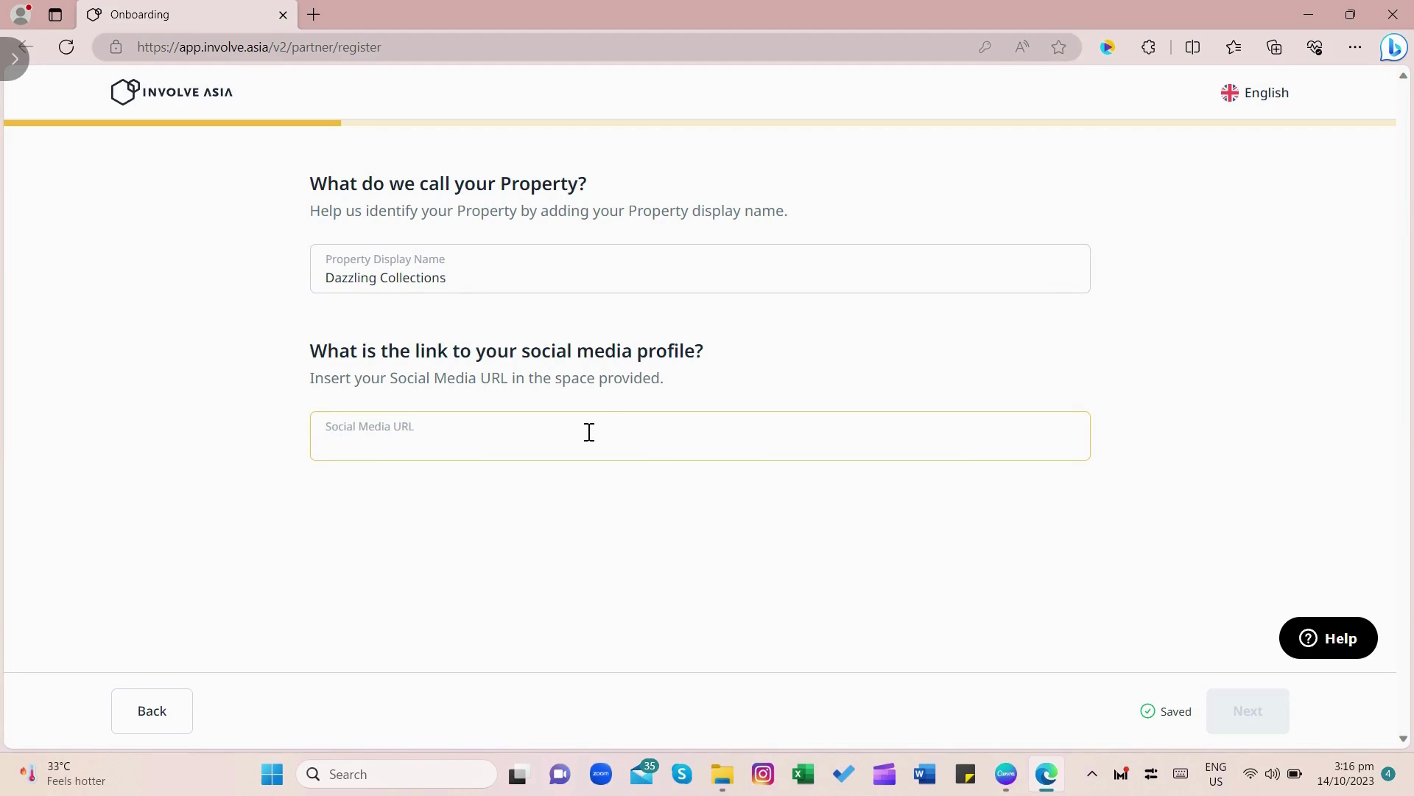
{"action": "key", "text": "ctrl+v"}
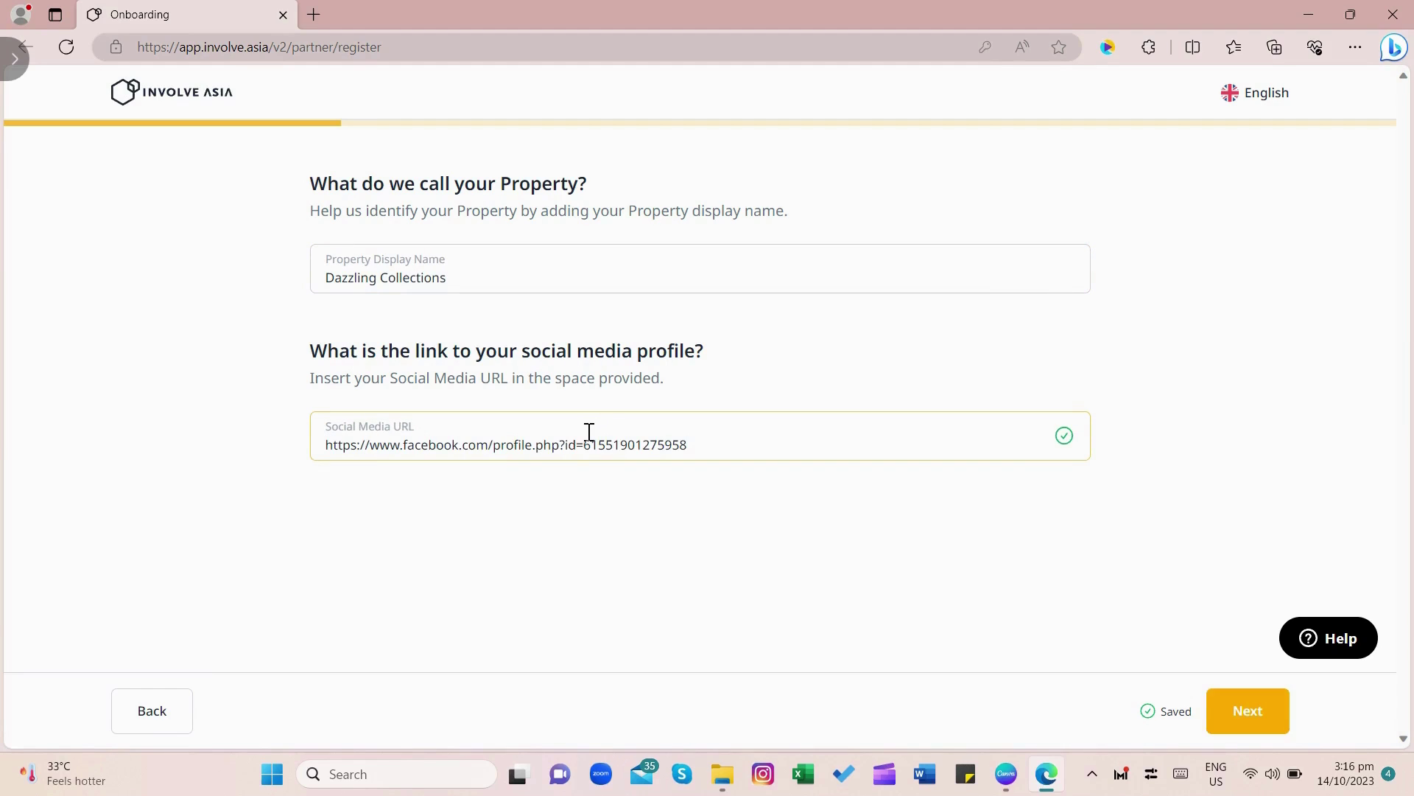
{"action": "key", "text": "Return"}
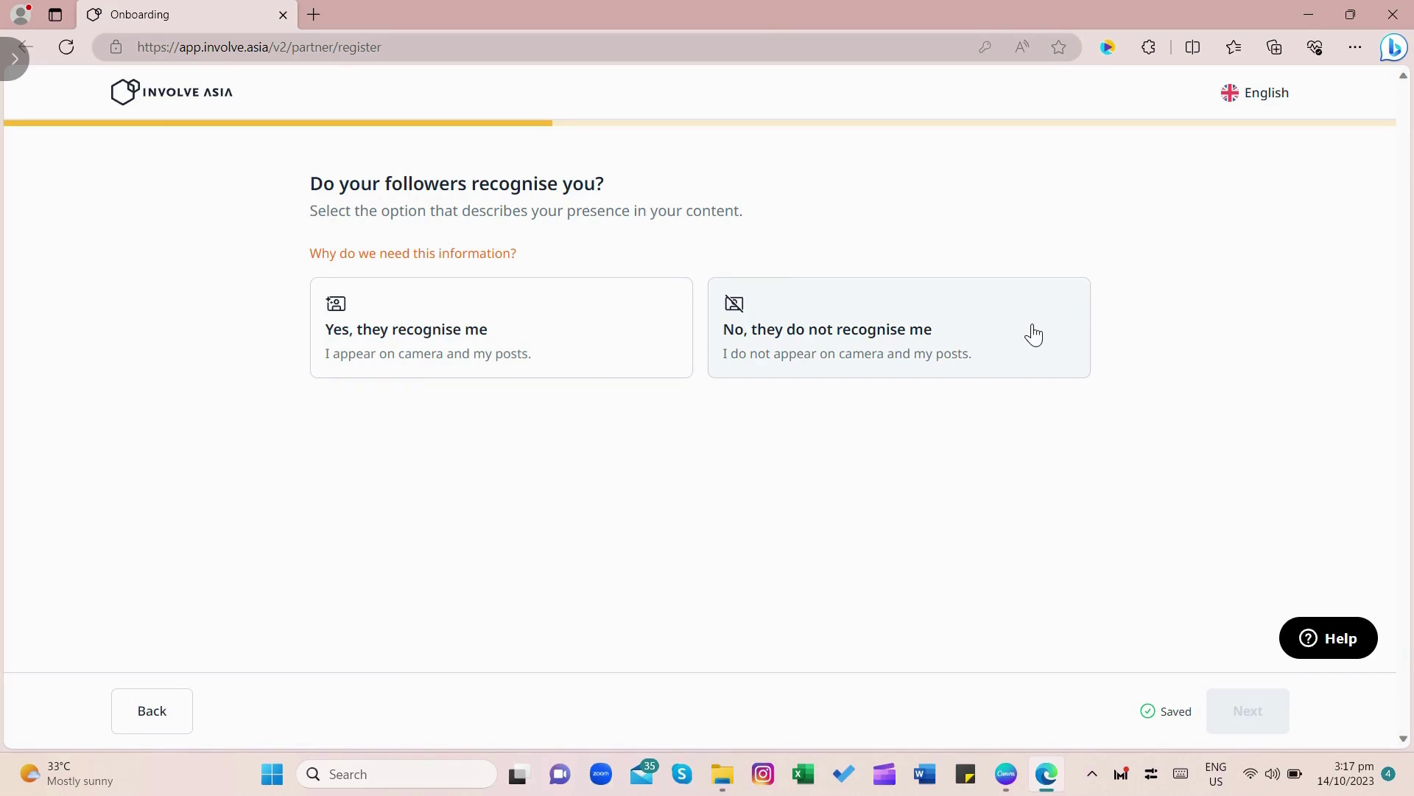
Answer 'No, they do not recognise me' to the follower recognition question
{"action": "left_click", "coordinate": [1035, 332]}
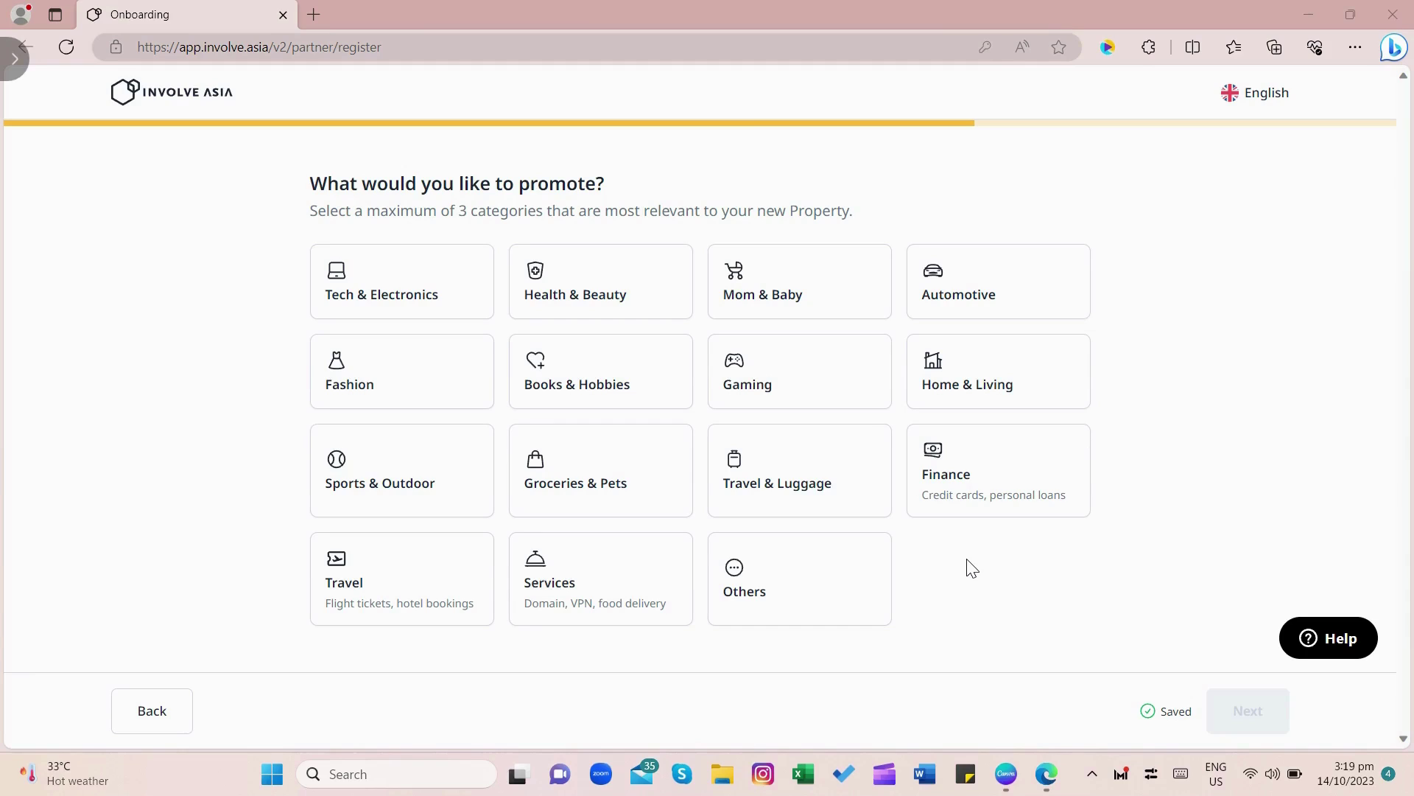
Select Fashion, Health & Beauty and Home & Living as promotion categories and continue
{"action": "left_click", "coordinate": [439, 389]}
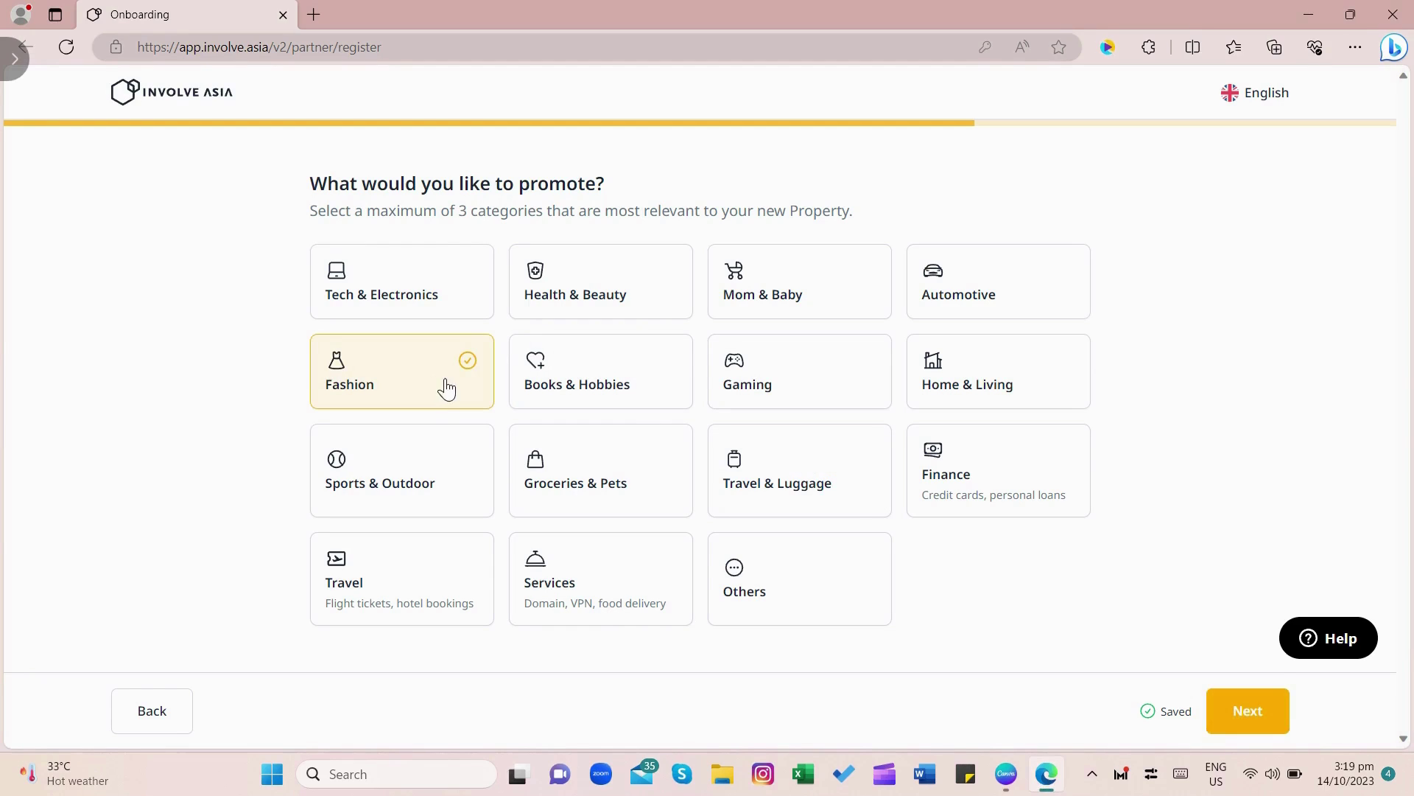
{"action": "left_click", "coordinate": [616, 297]}
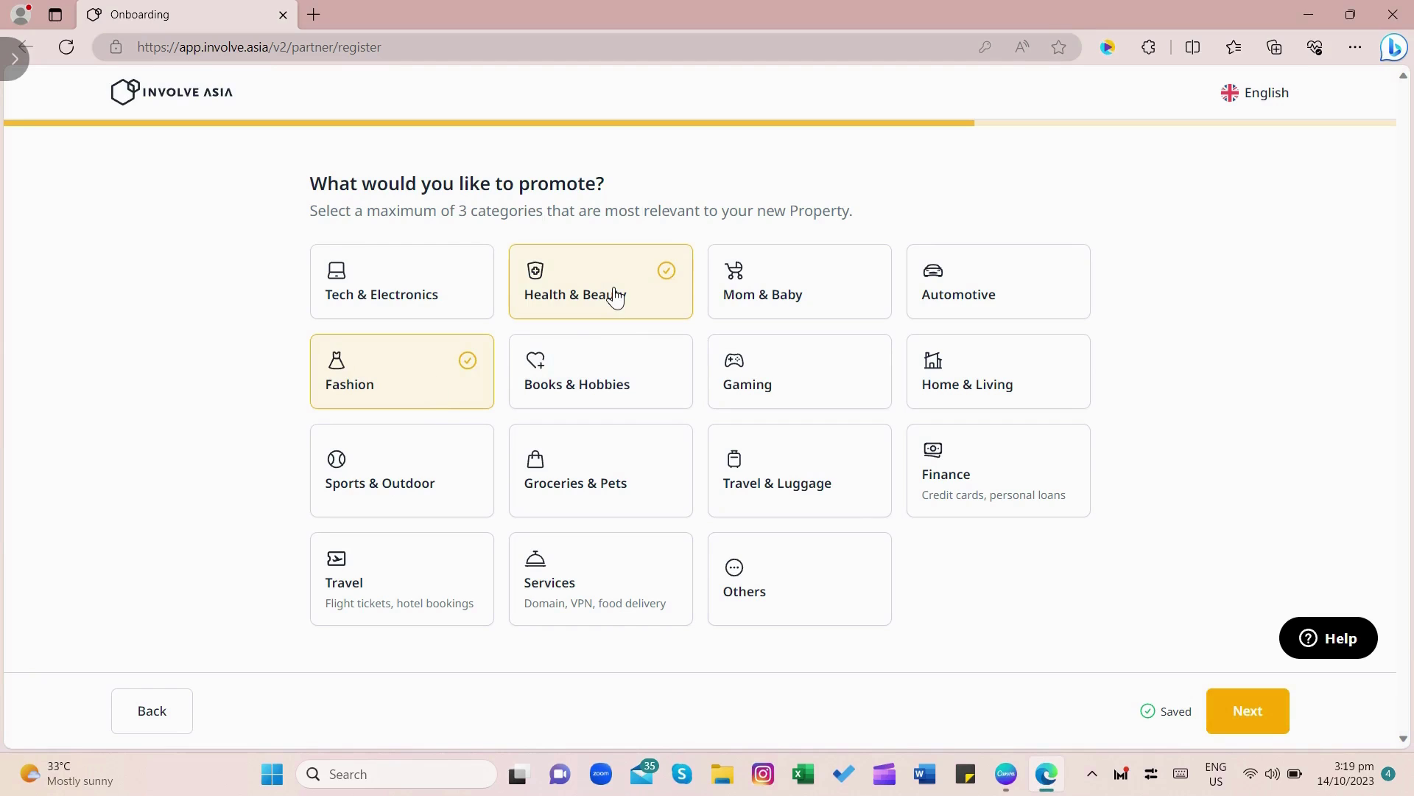
{"action": "left_click", "coordinate": [960, 378]}
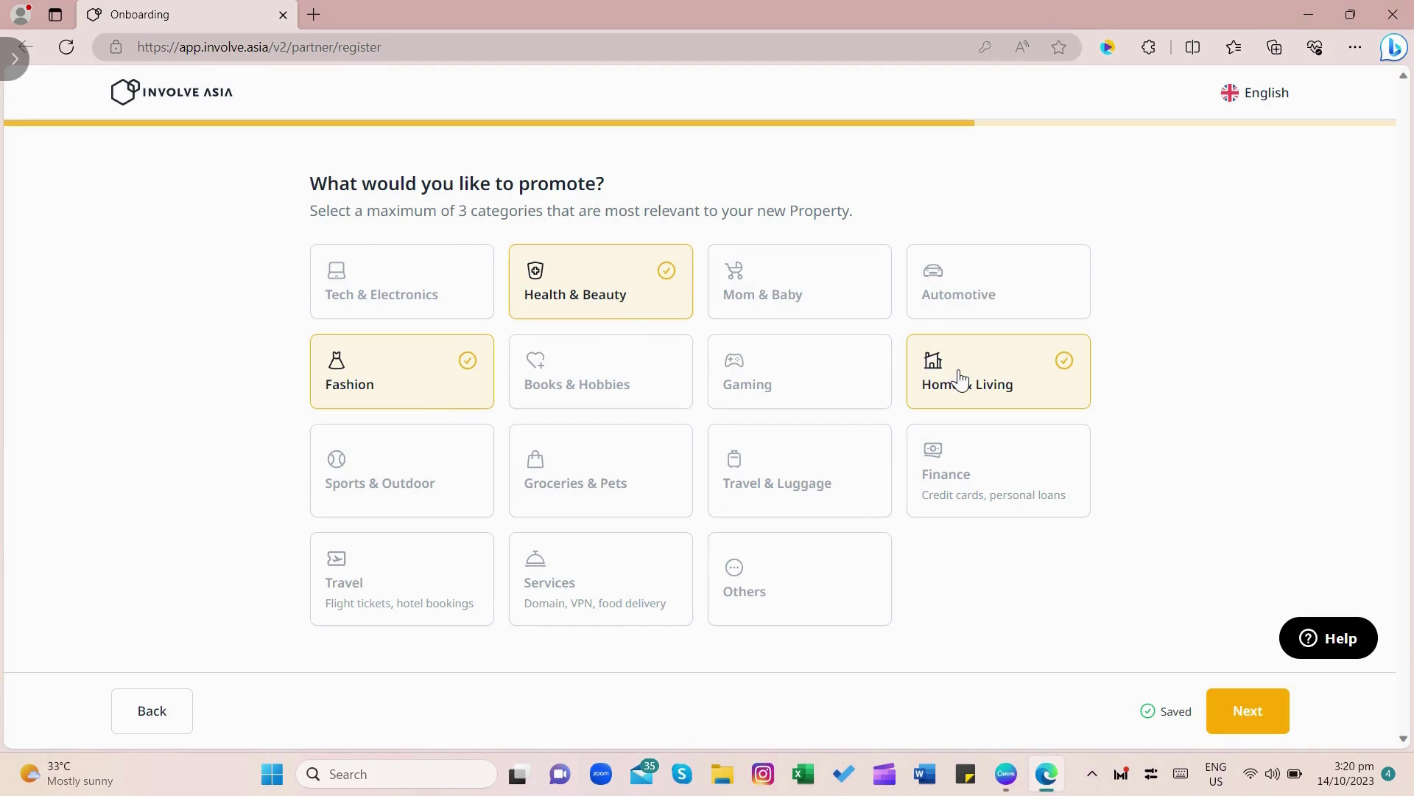
{"action": "left_click", "coordinate": [1248, 710]}
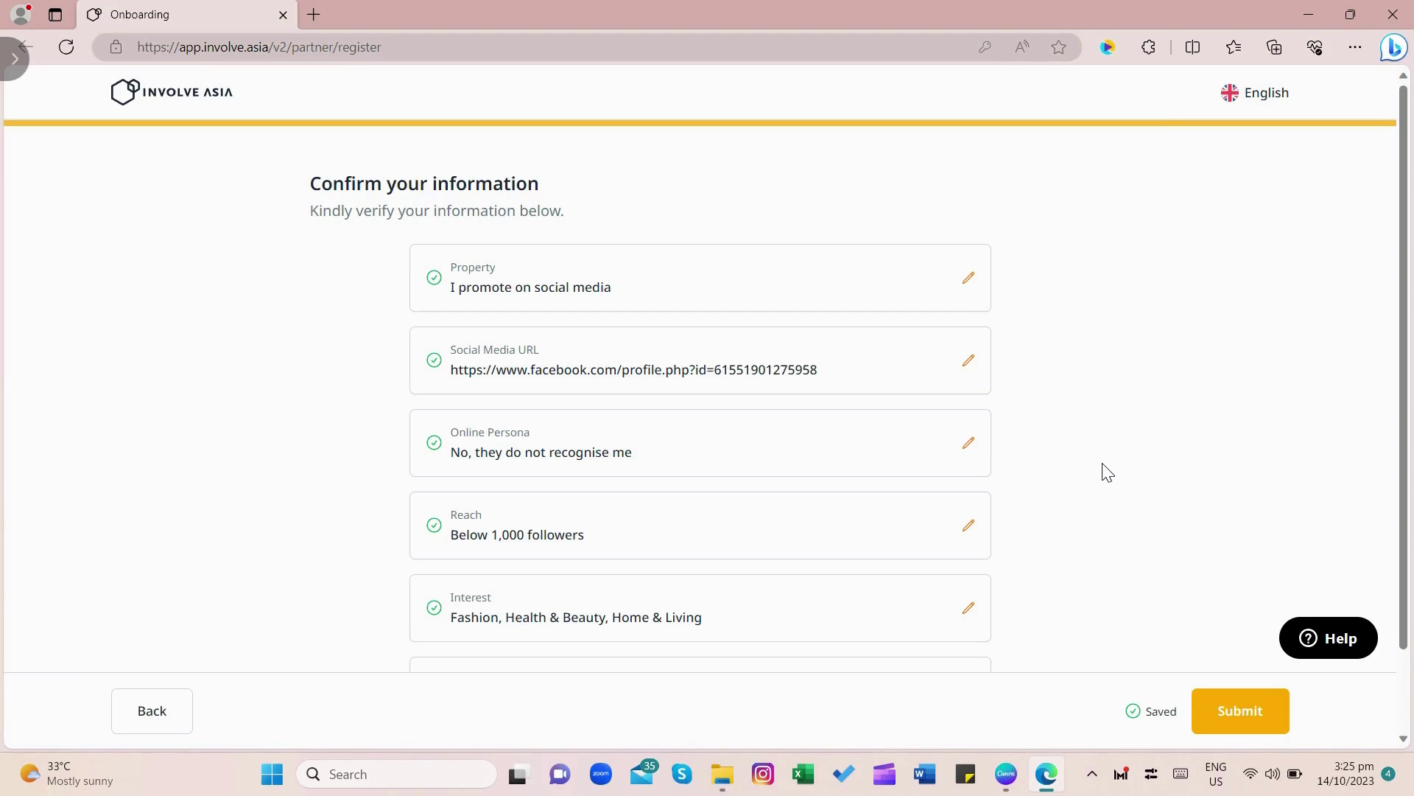
{"action": "scroll", "coordinate": [1079, 373], "scroll_direction": "down", "scroll_amount": 2}
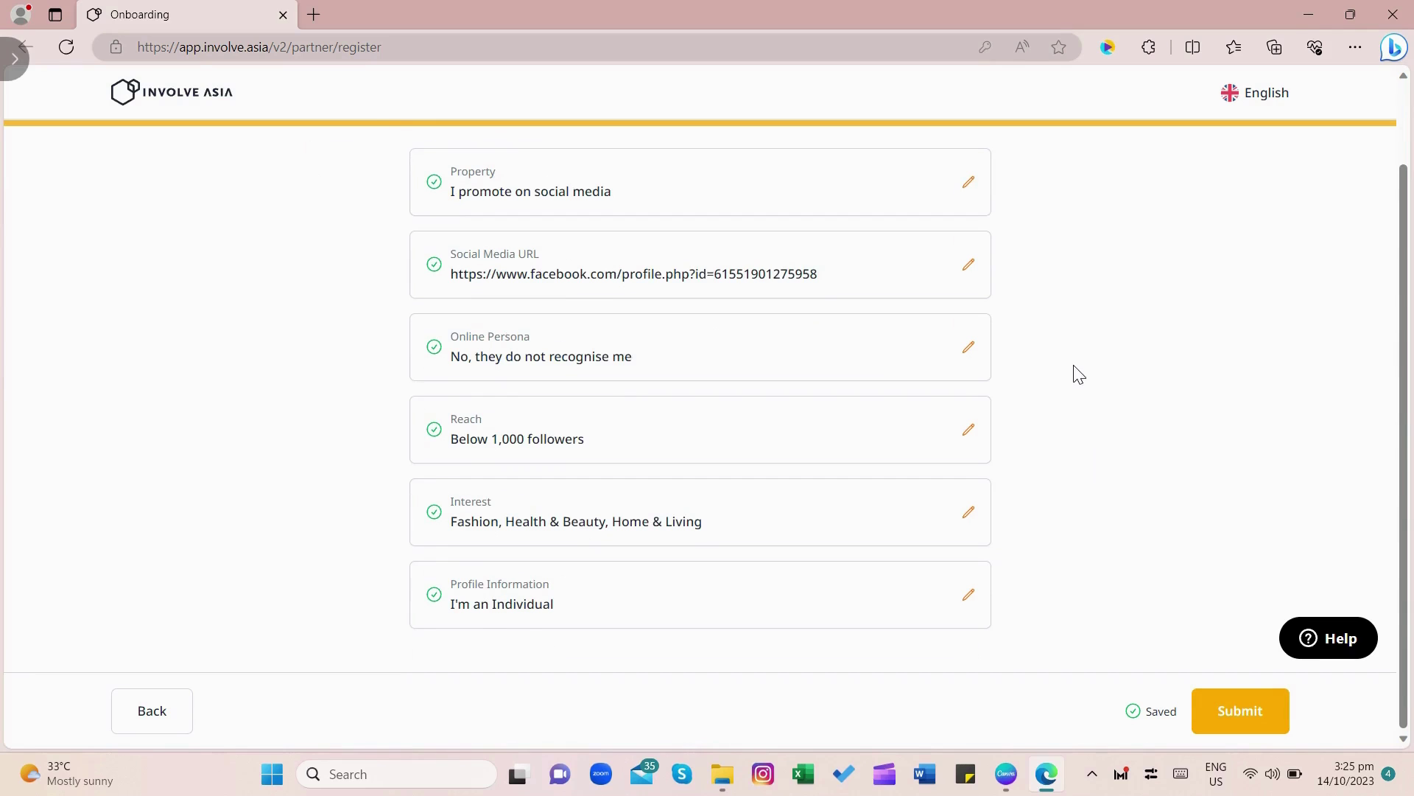
Submit the onboarding profile from the confirm-your-information summary
{"action": "left_click", "coordinate": [1240, 716]}
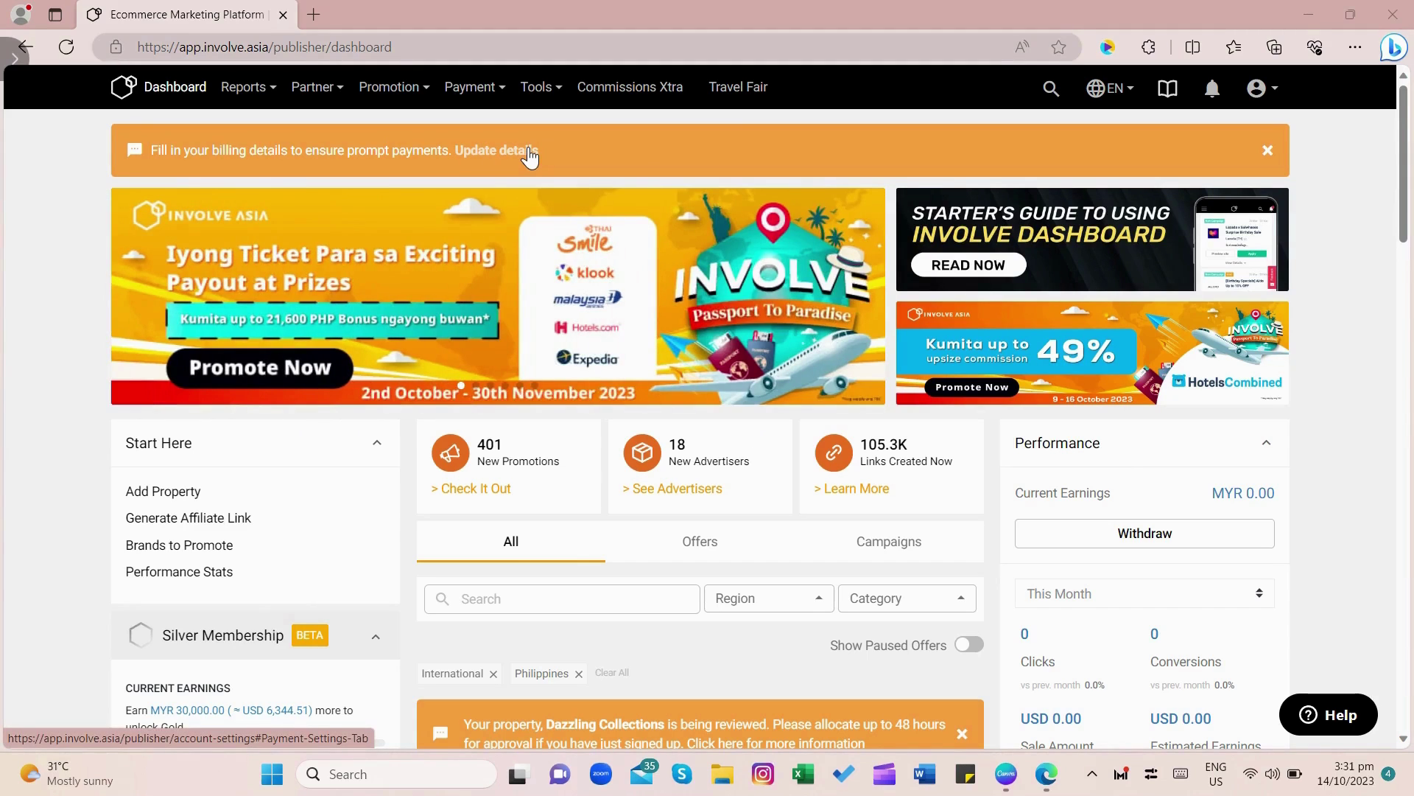
Follow the billing banner's 'Update details' link to the account settings page
{"action": "left_click", "coordinate": [528, 154]}
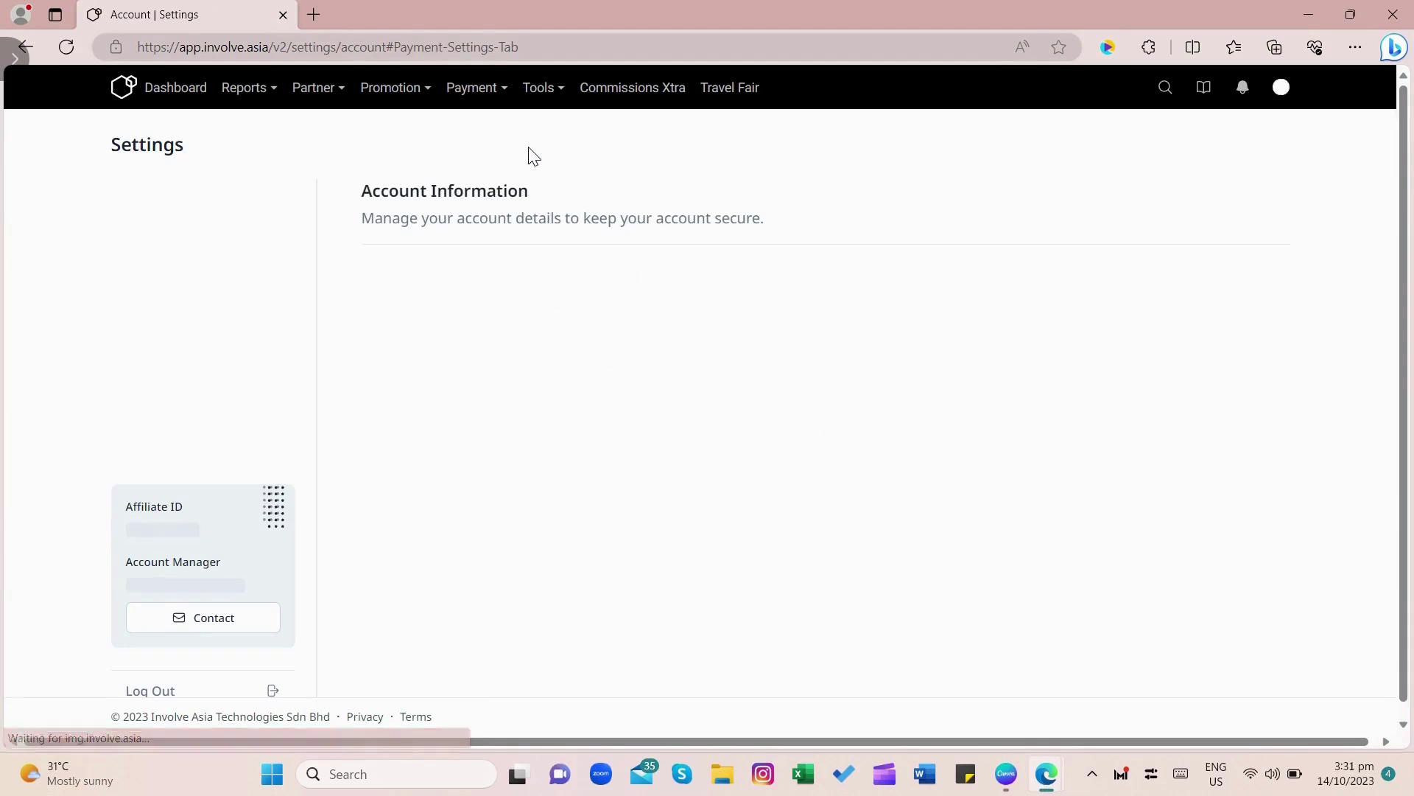